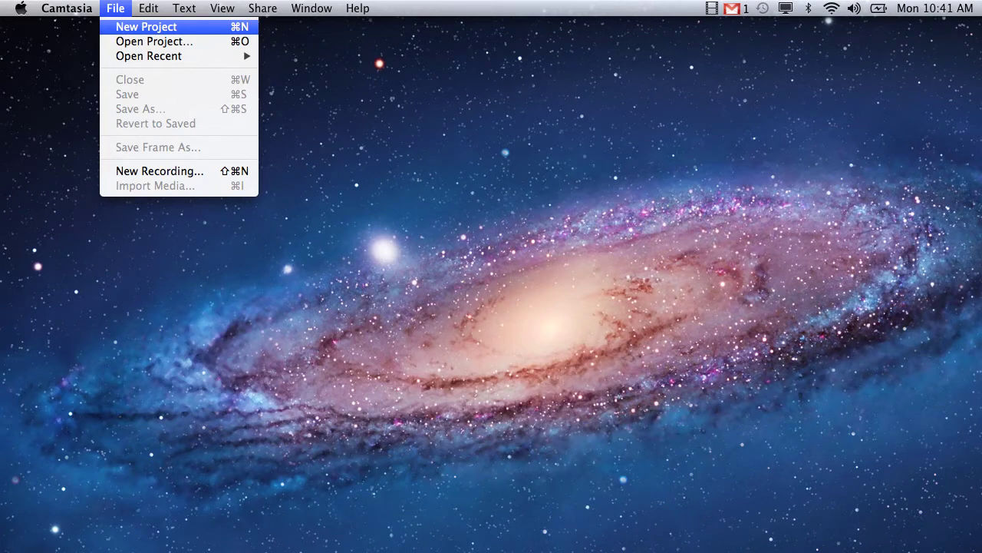
Create a new project and configure the recorder with the YouTube HD/720p (1280x720) preset region and a microphone source.
key(Return)
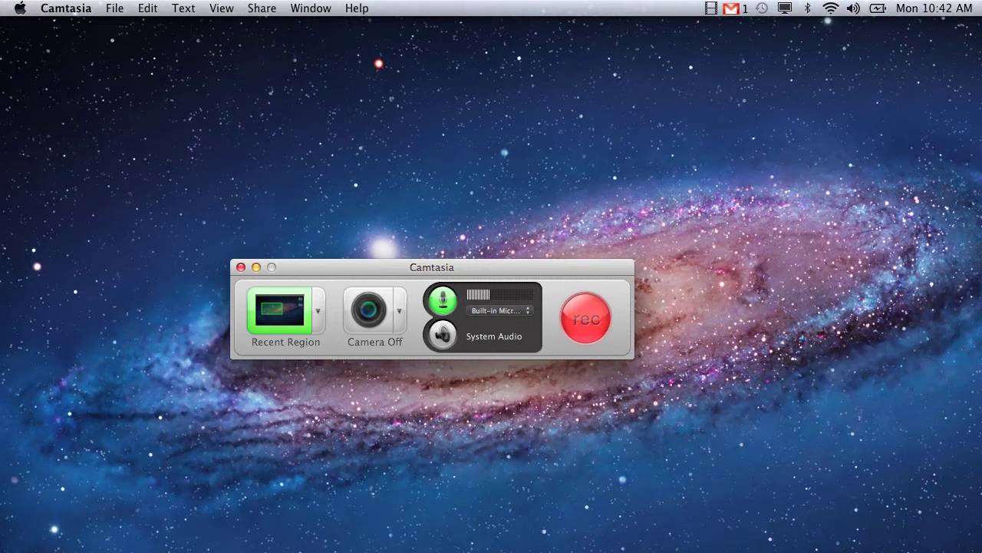
click(318, 311)
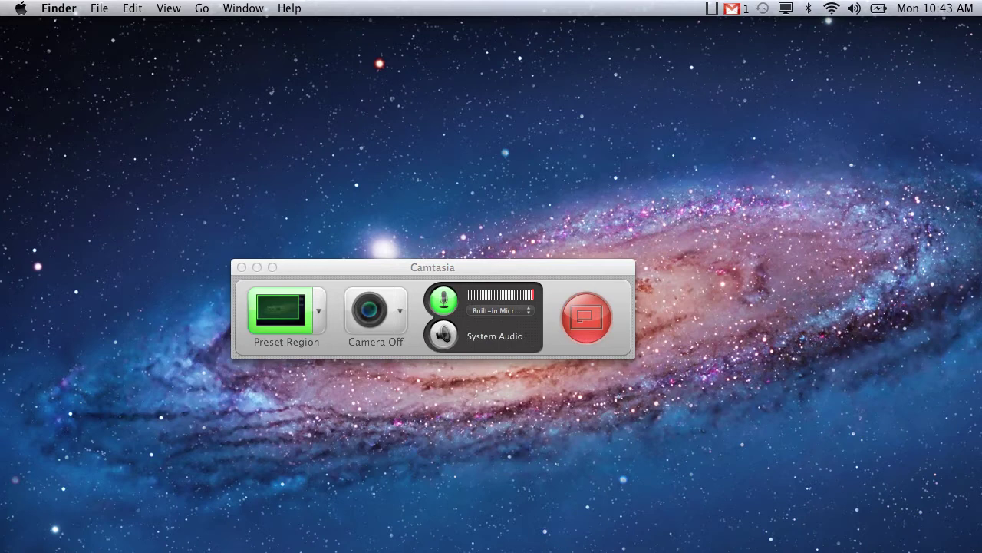
click(500, 310)
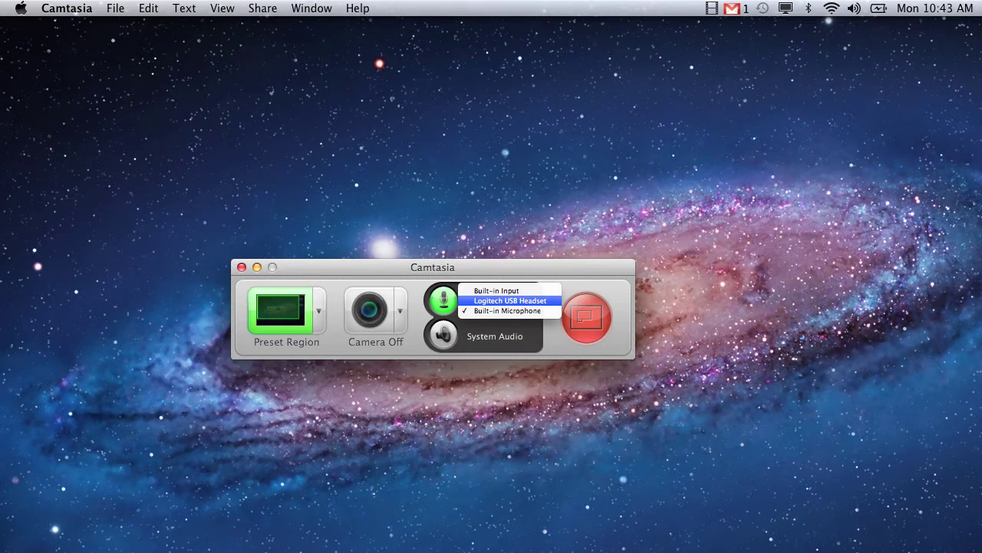
key(super+Tab)
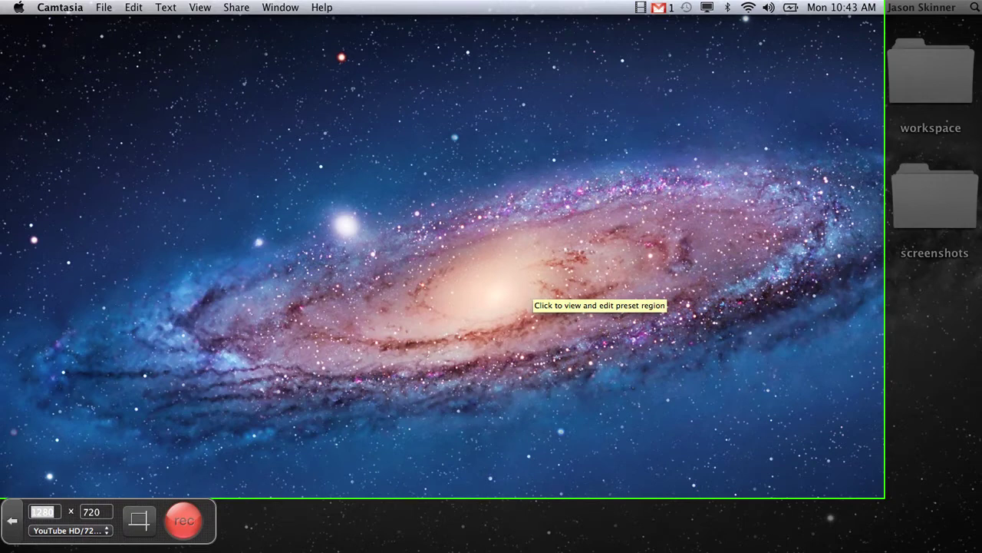
Record the Google browser window inside the 1280 × 720 capture region and stop the recording.
drag(529, 295, 535, 349)
key(alt+super+2)
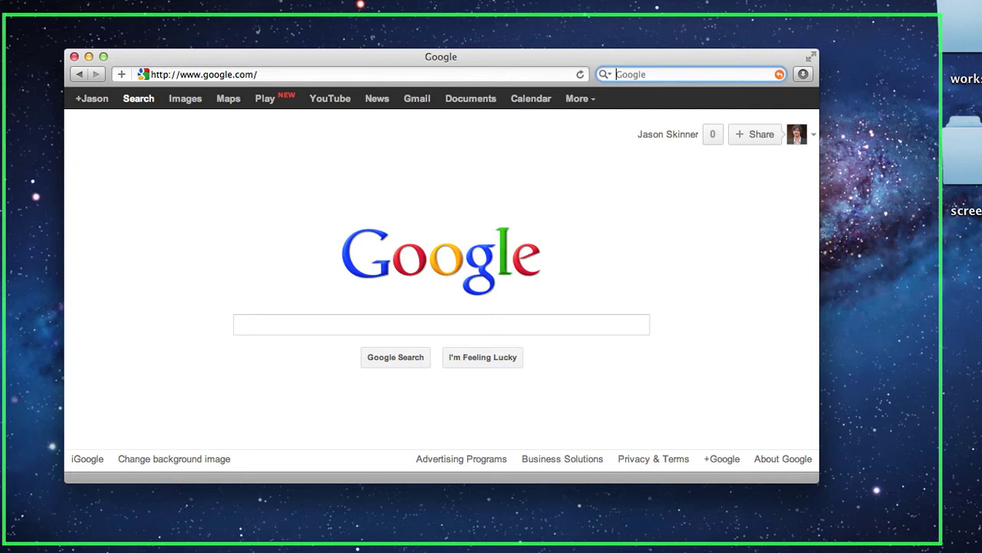
key(ctrl+alt+super+m)
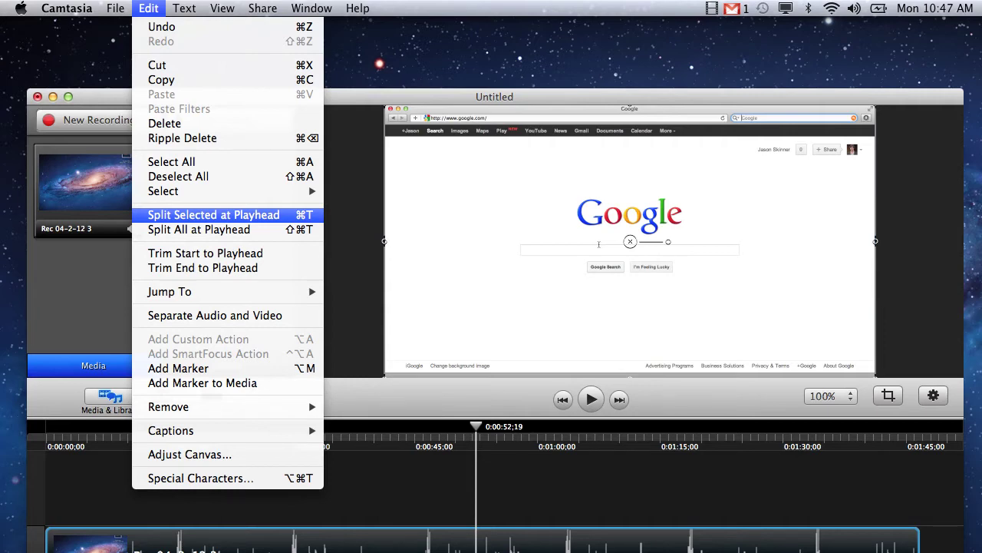
Split the Rec 04-2-12 3 clip at 0:00:52;19 and delete the portion before the split.
click(213, 215)
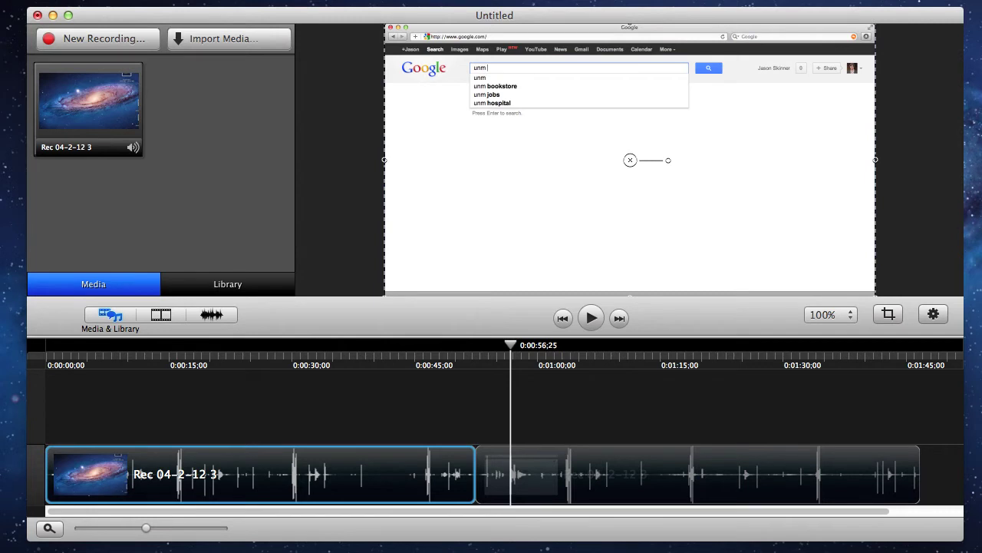
key(Delete)
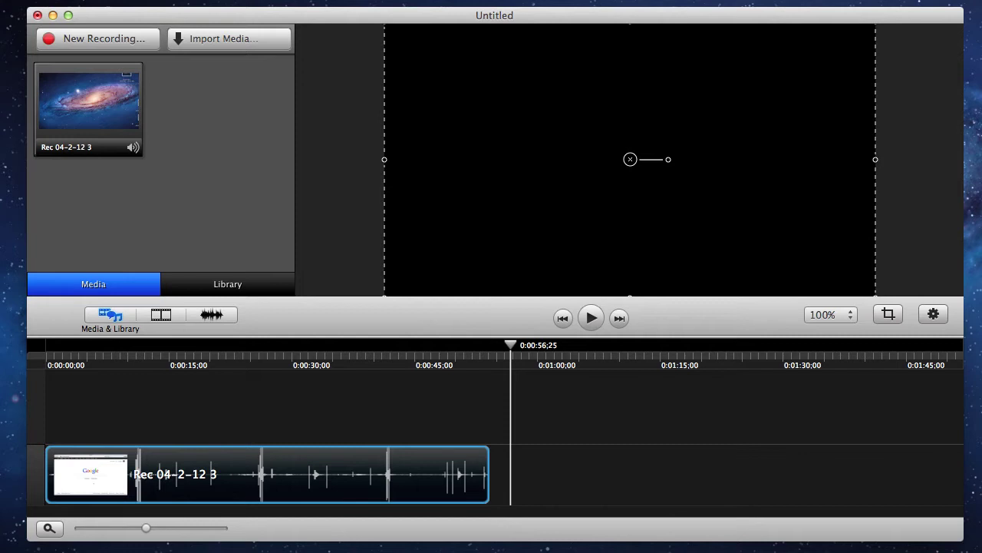
Split the remaining Rec 04-2-12 3 clip at 0:00:29;23 and delete the portion after the split.
click(289, 355)
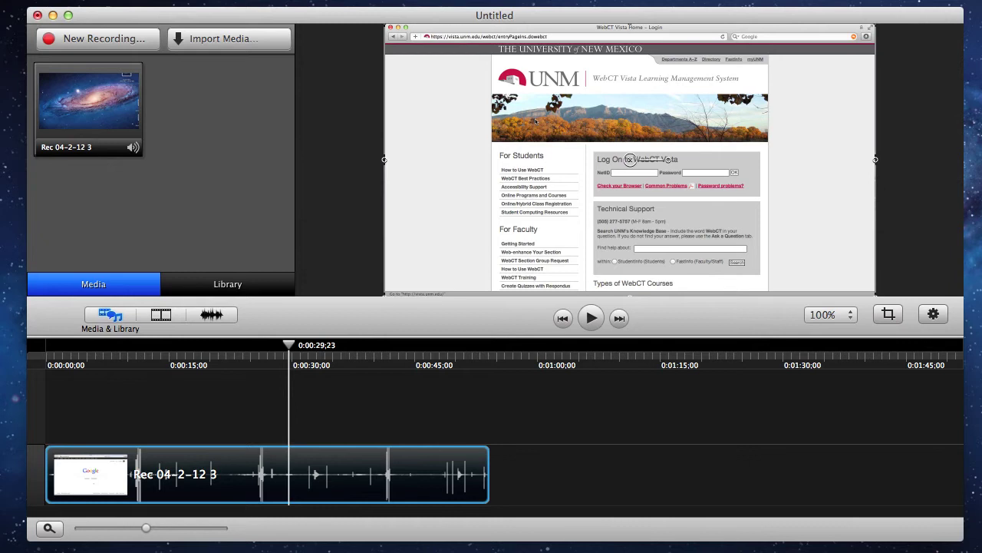
key(t)
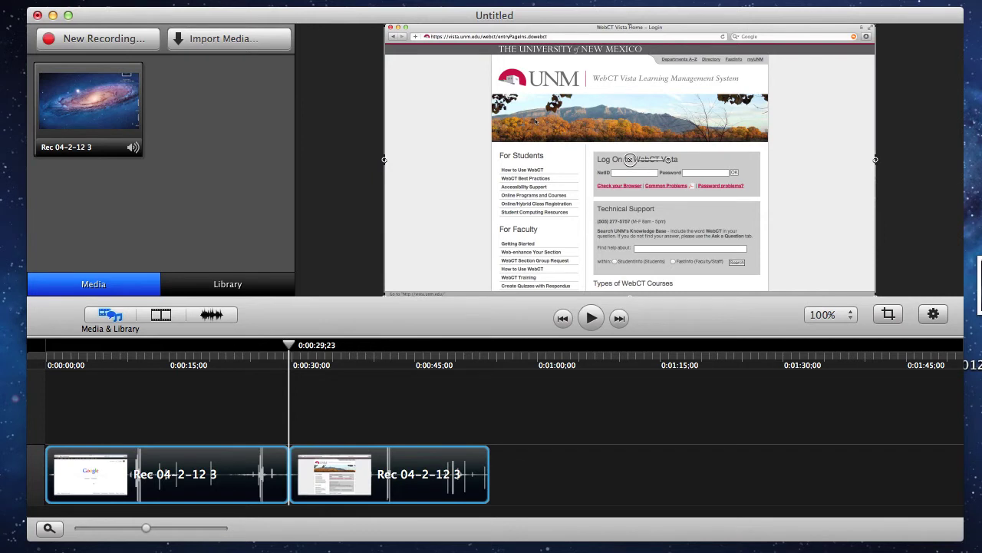
click(336, 474)
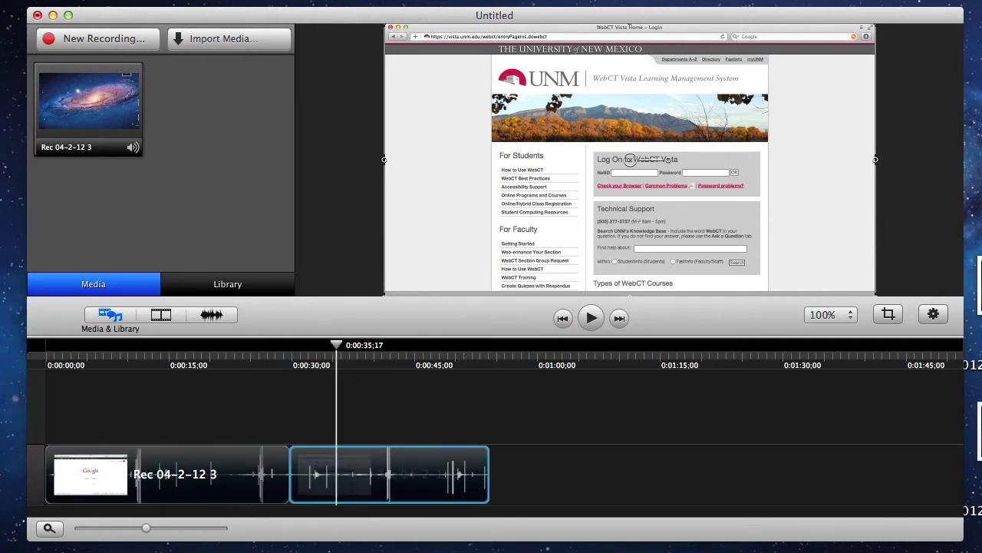
key(Delete)
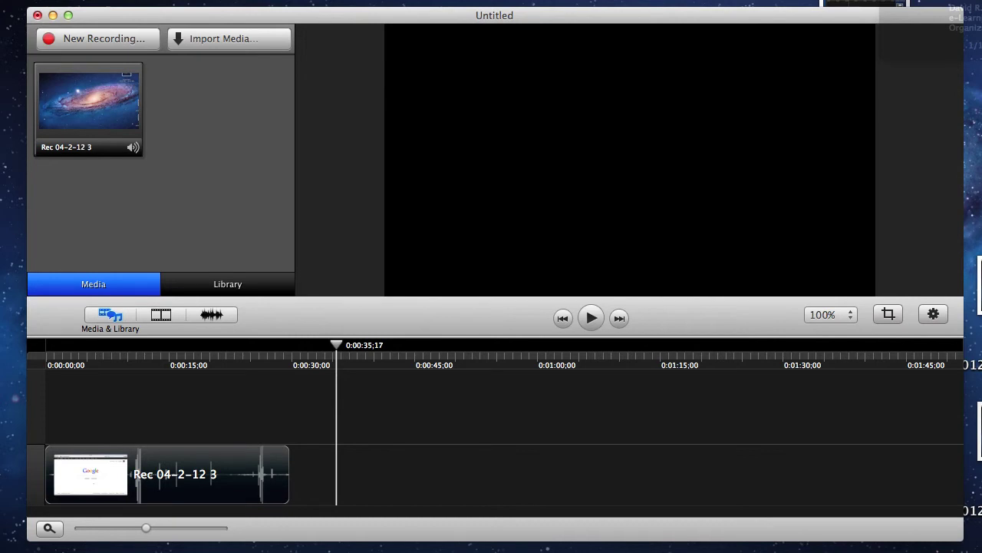
Make a second recording with the recent 1280 x 720 region and place it directly after the first clip on the timeline.
click(115, 8)
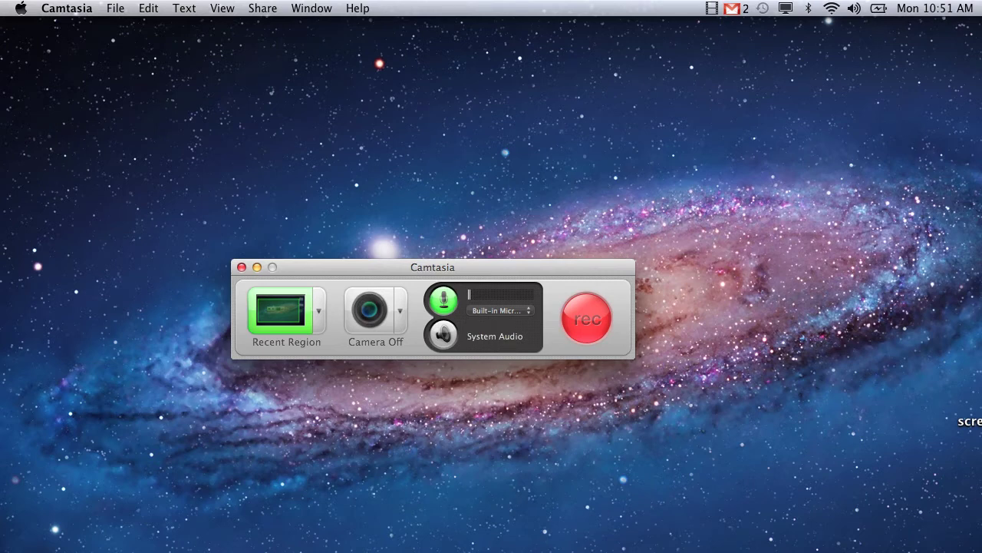
click(318, 311)
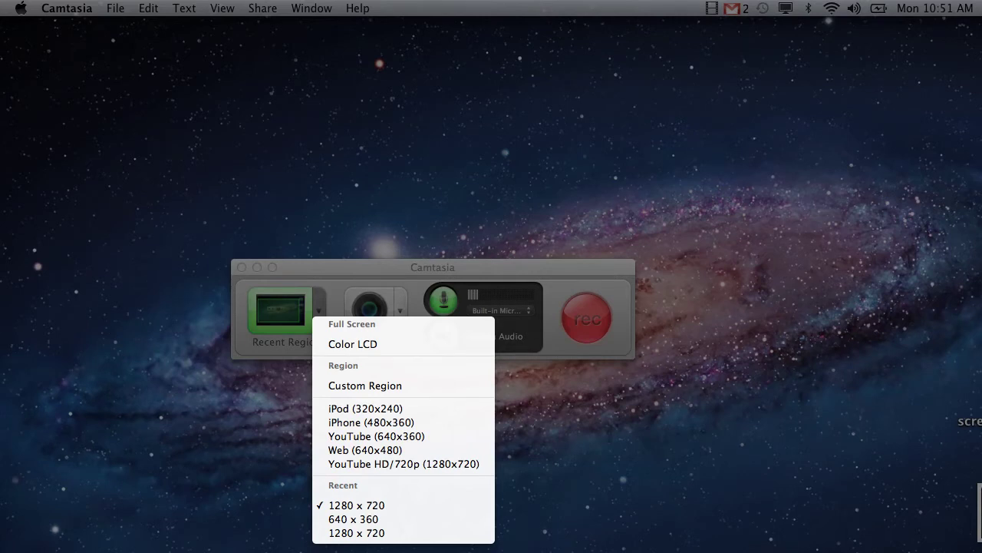
key(Escape)
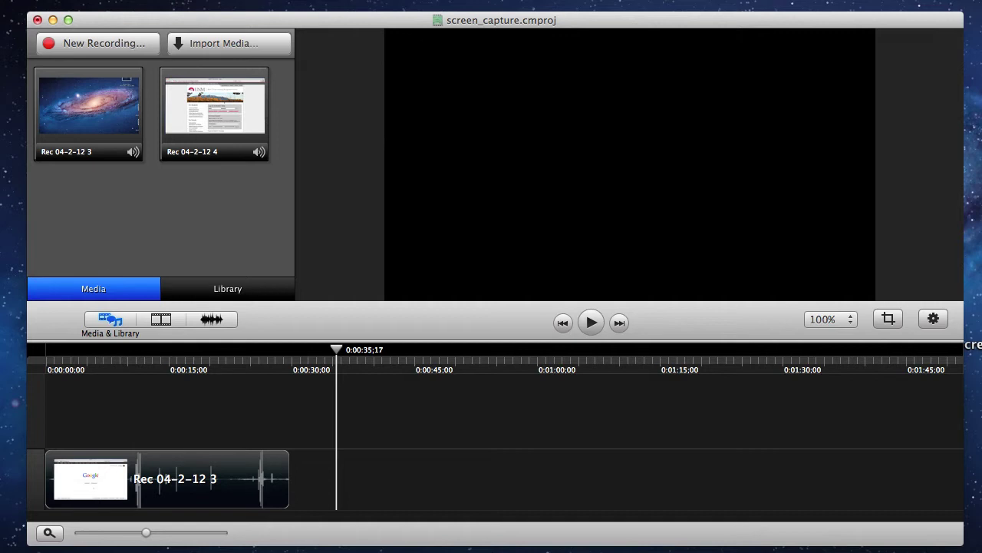
drag(213, 107, 530, 478)
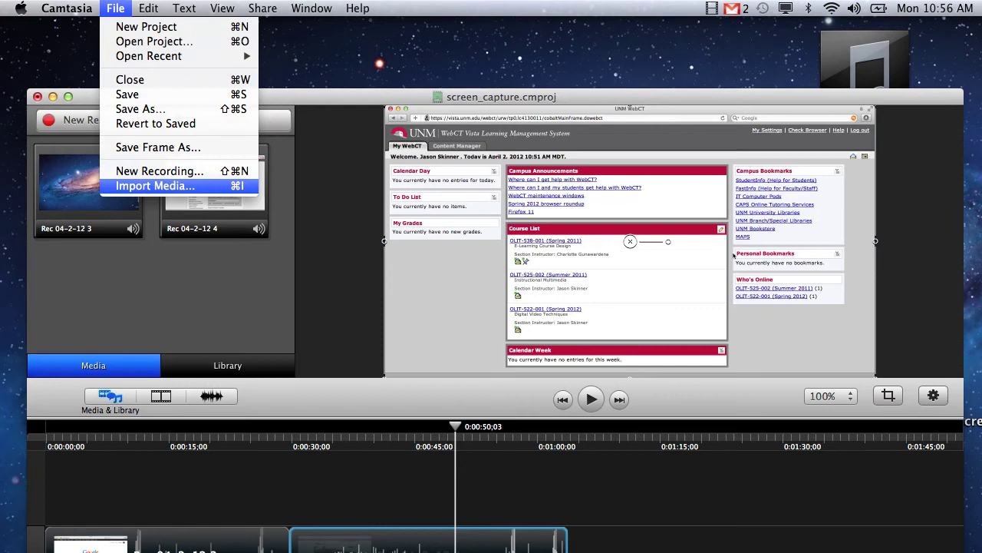
Import the image 10 and the audio file BigBillBroonzy-BabyPleaseDontGo.mp3 from the Desktop into the project media.
click(155, 186)
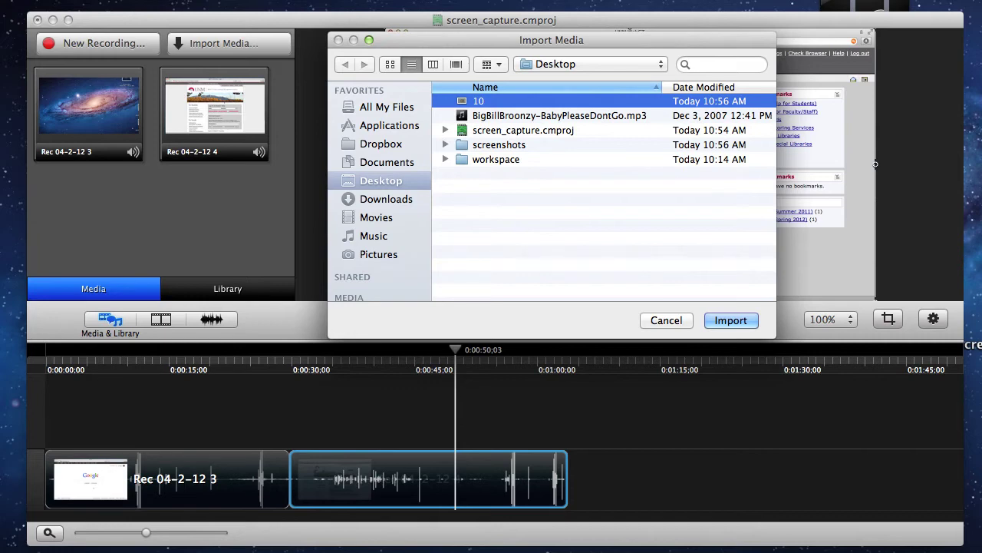
key(Return)
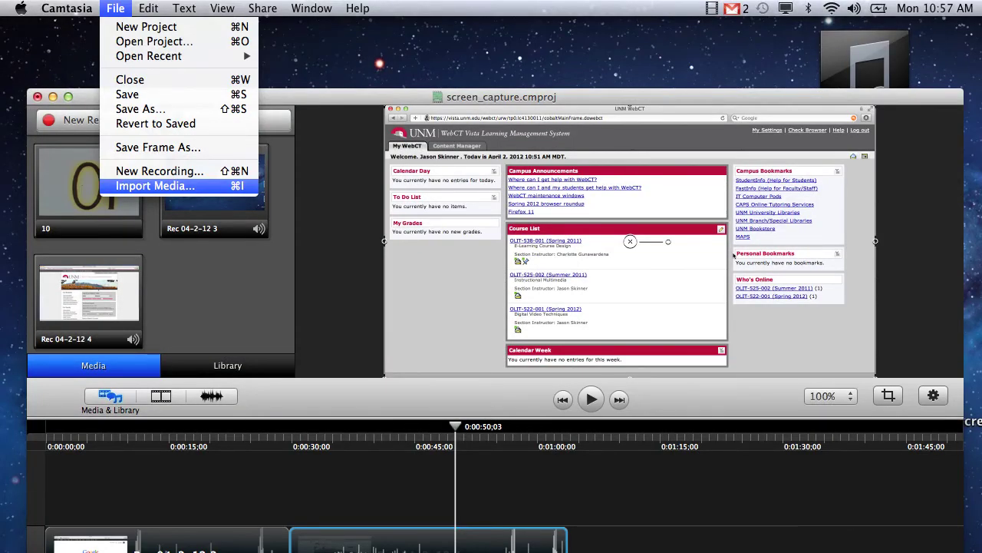
key(super+i)
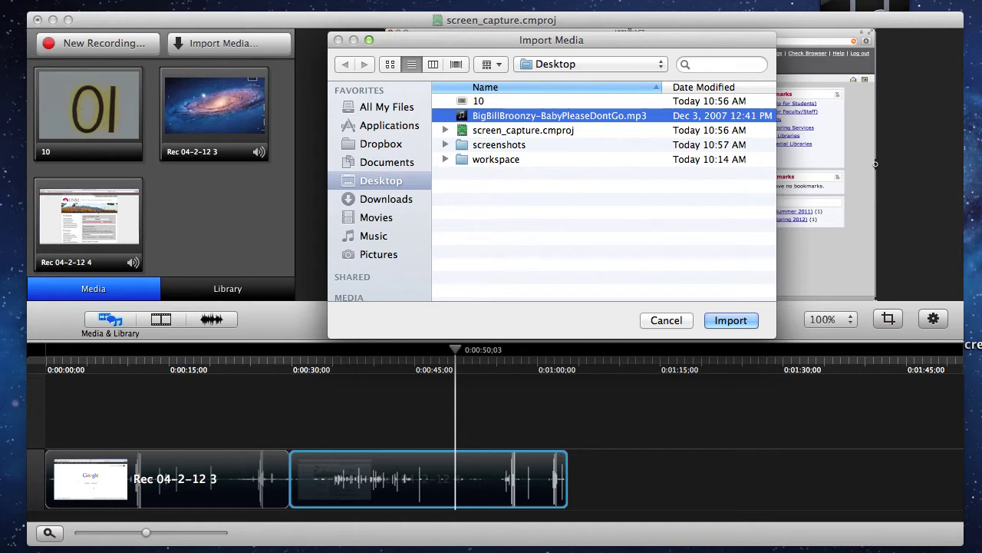
key(Return)
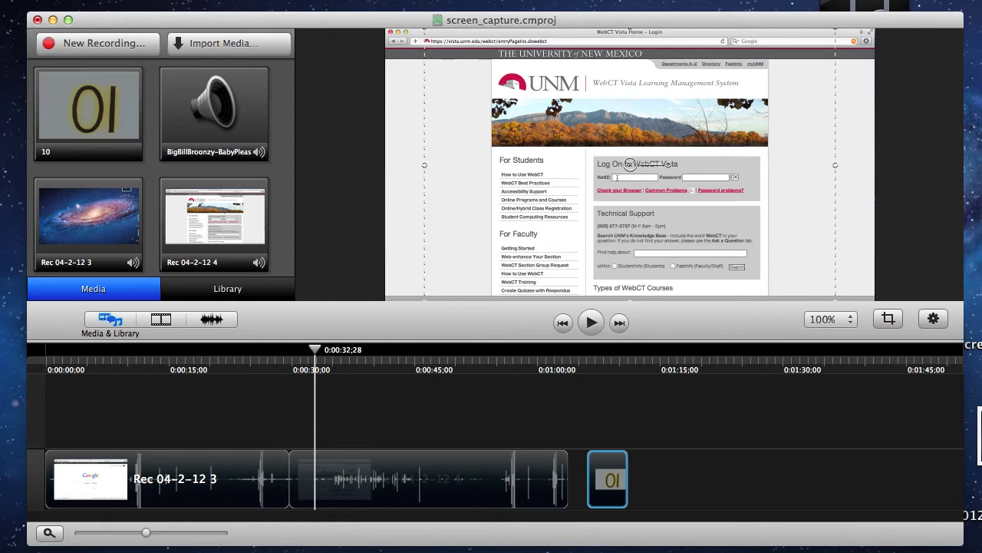
Place the image 10 on the upper track where the first clip ends, and shift the Rec 04-2-12 4 clip to start after the image.
drag(607, 479, 309, 416)
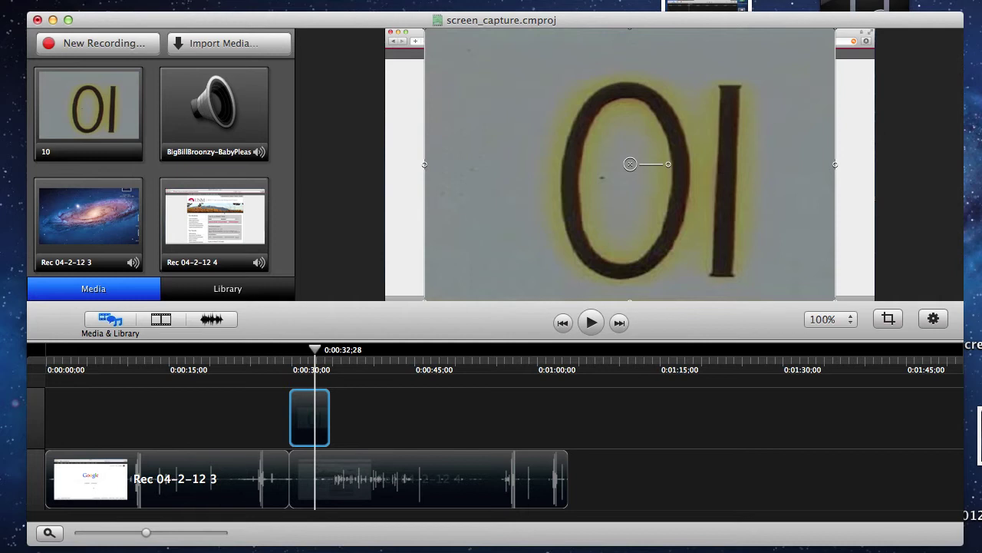
drag(428, 479, 470, 479)
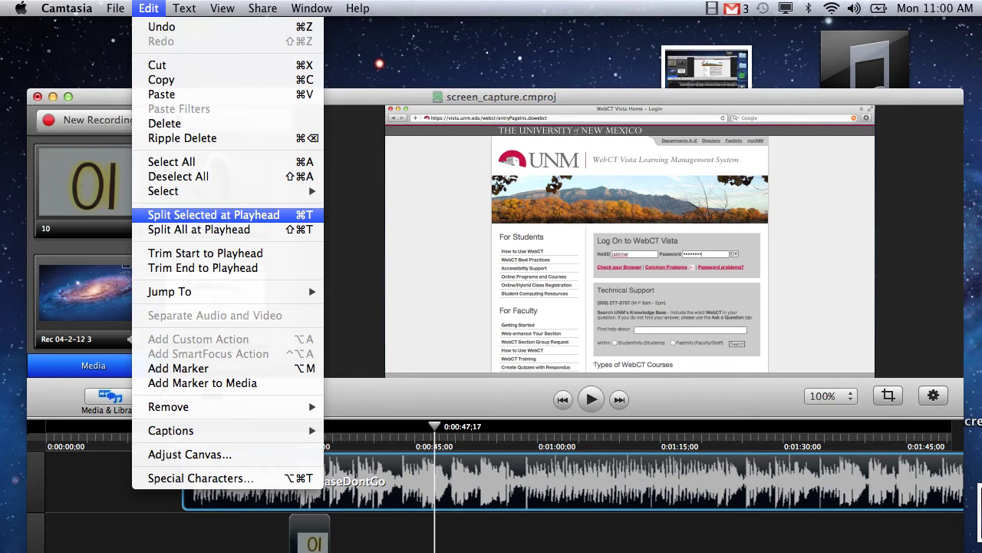
Split the music clip at 0:00:47;17, delete the portion after the split, and set the remaining music's volume to 50%.
click(213, 214)
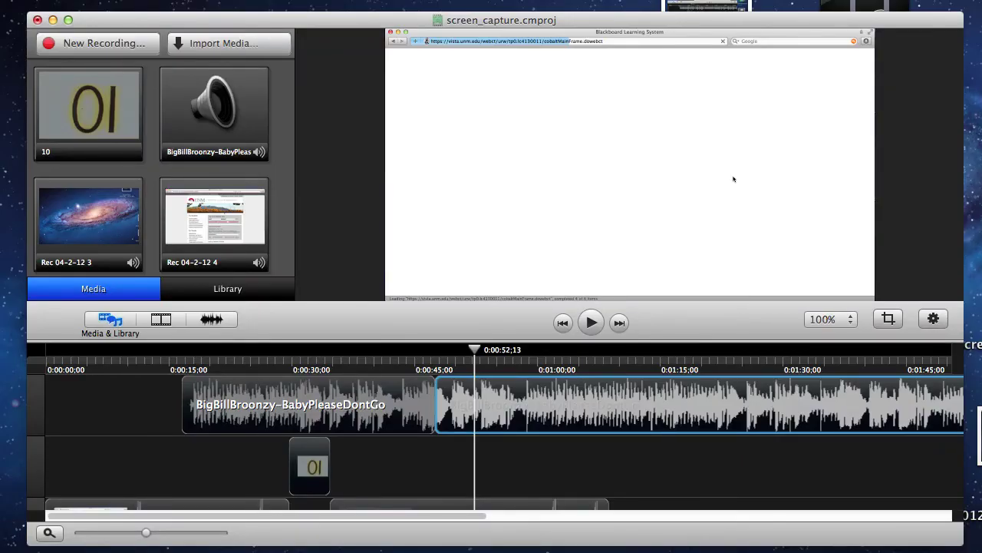
key(Delete)
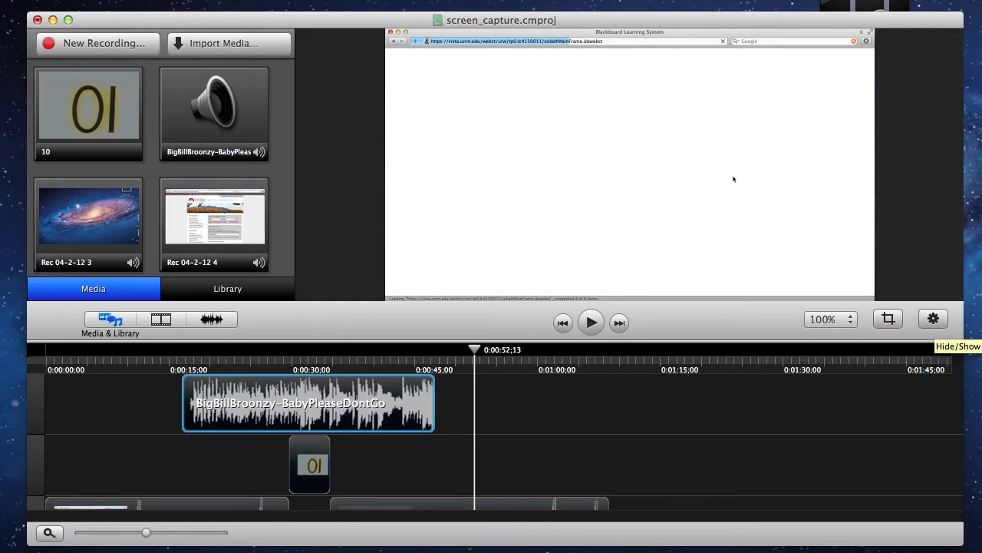
click(933, 319)
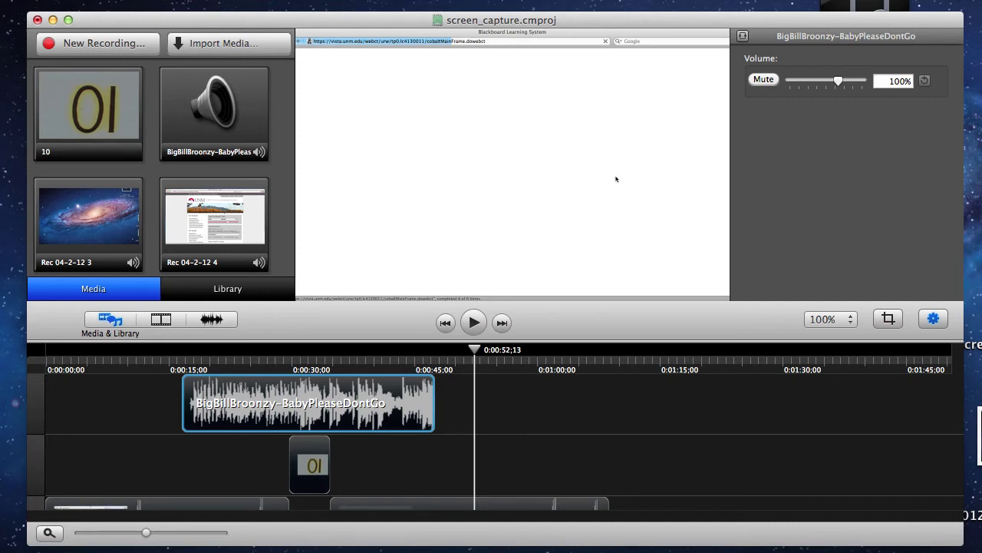
drag(838, 81, 814, 81)
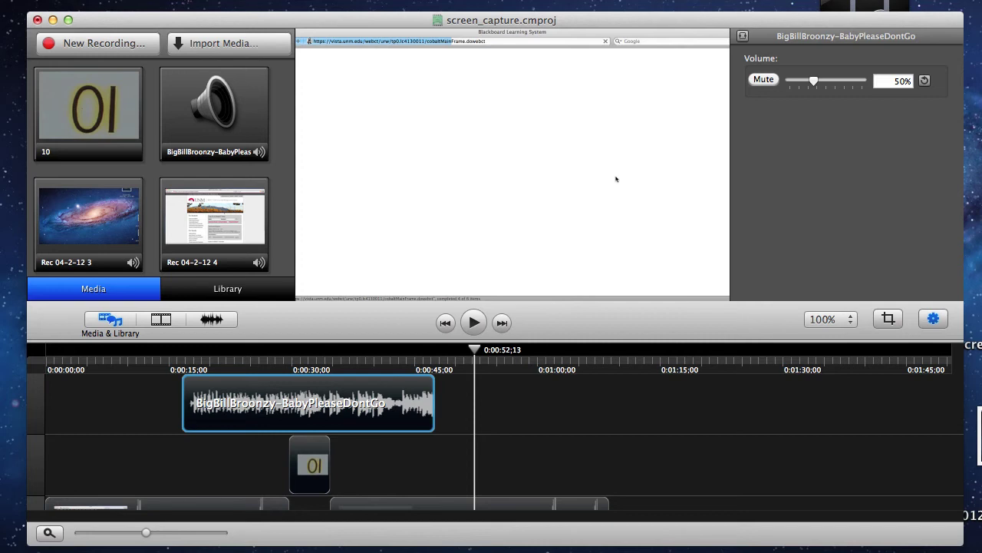
Apply the Audio Fade In/Out effect to the music clip and cut the music to end at 0:00:05;04.
click(212, 319)
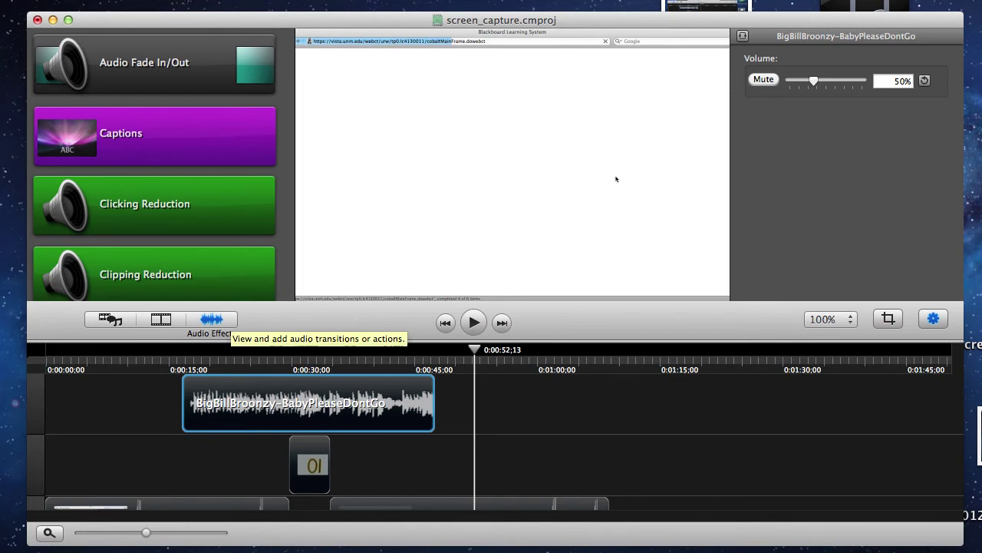
drag(145, 274, 250, 396)
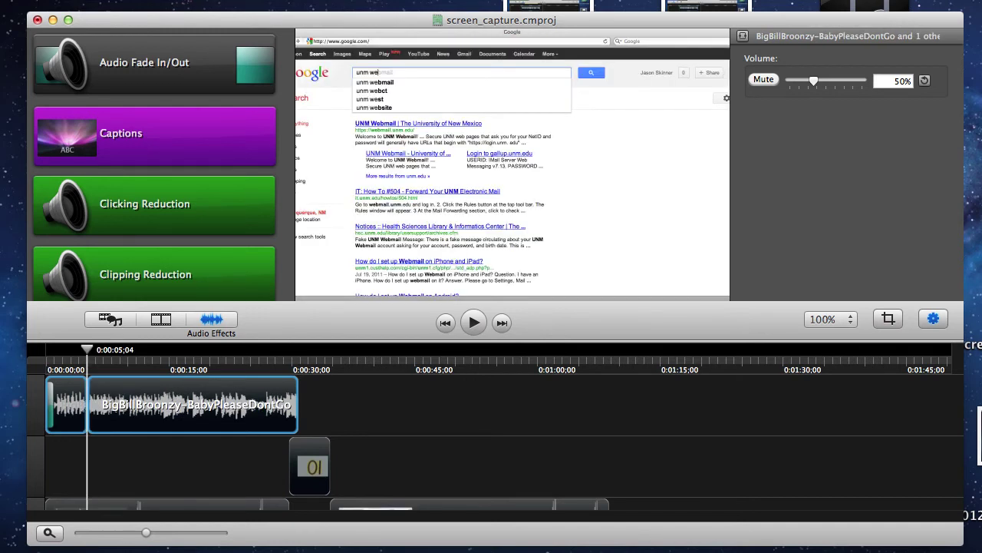
key(Delete)
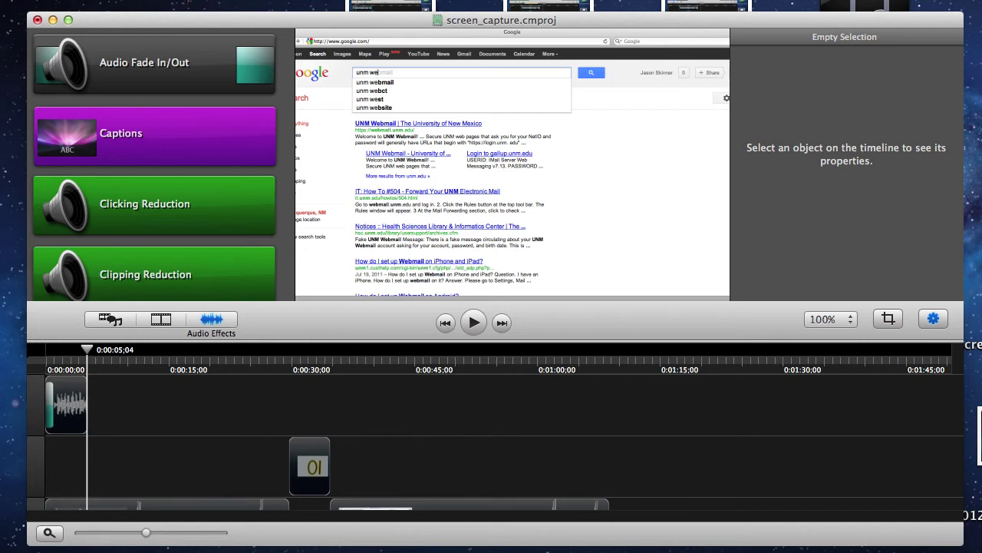
drag(87, 405, 88, 405)
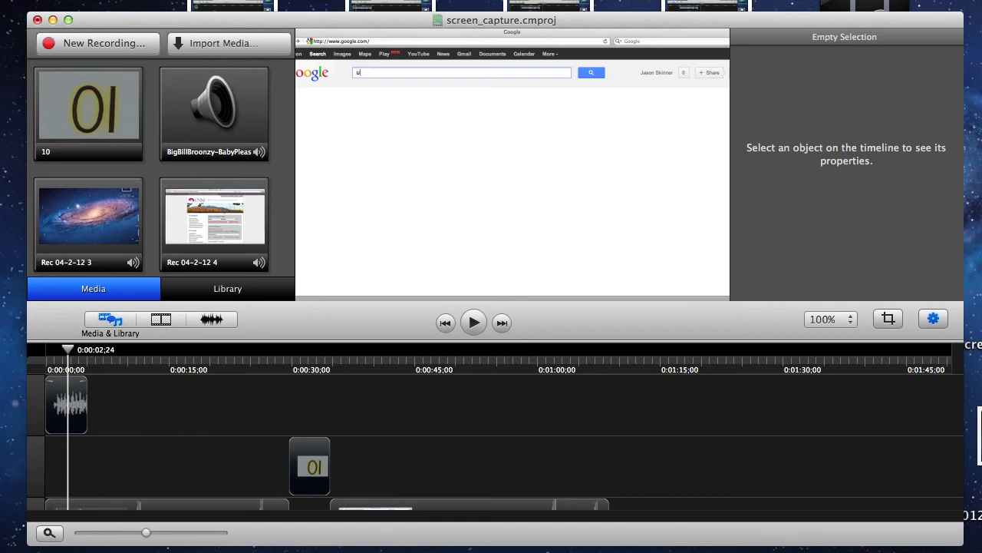
Apply the Fade In/Out video transition to the start of the Rec 04-2-12 3 clip.
key(super+2)
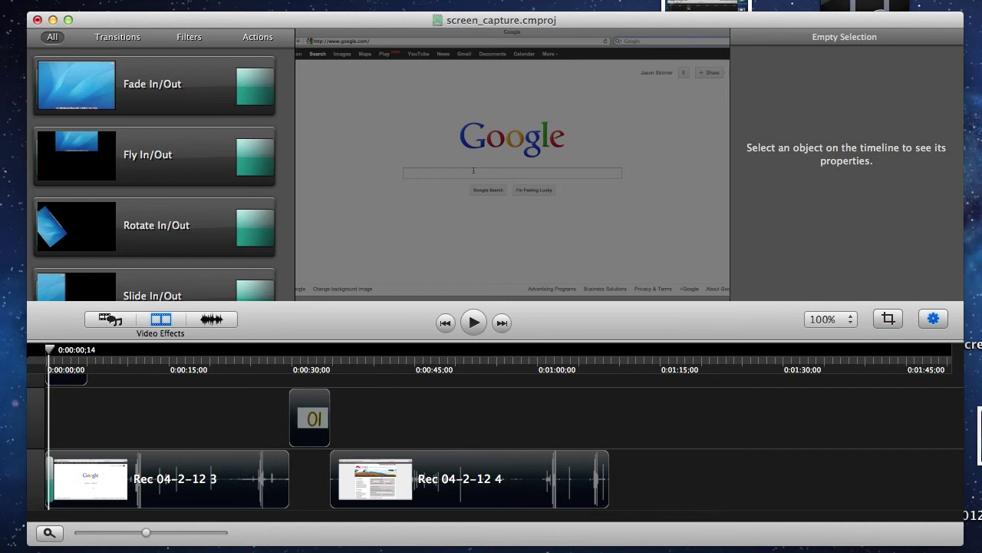
Try separating the video and audio of the Rec 04-2-12 4 clip, and undo the separation.
click(442, 479)
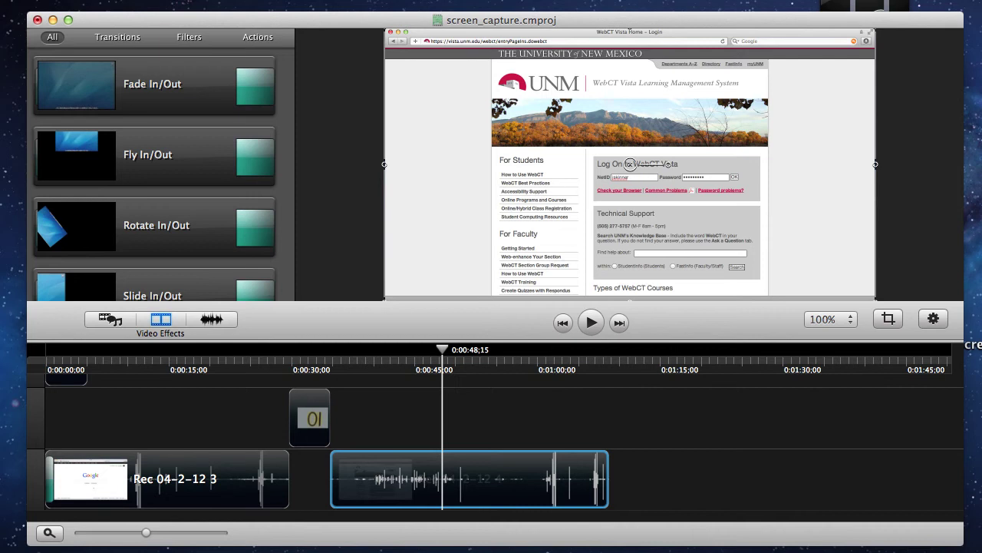
right_click(445, 480)
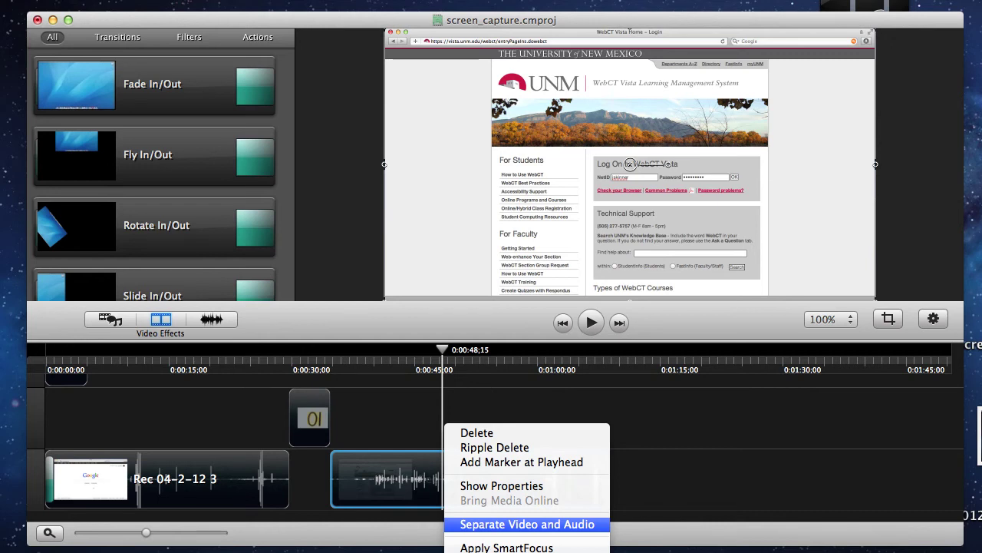
click(527, 524)
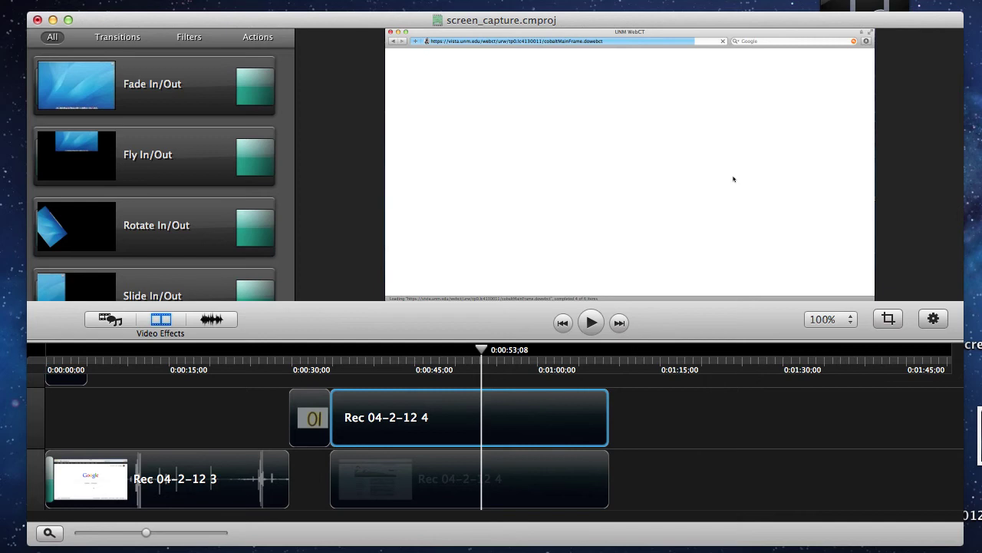
key(super+z)
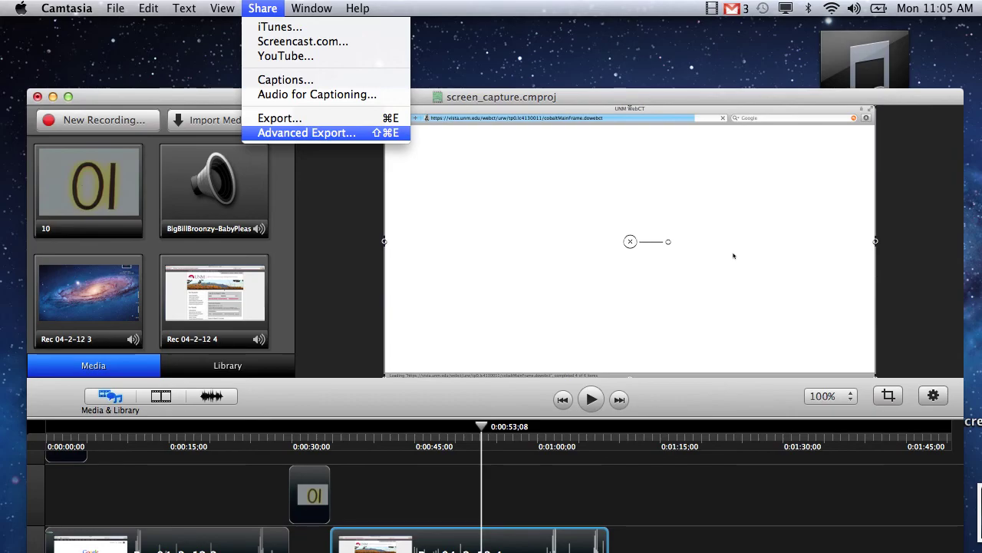
Start an advanced export of the project to the Desktop, keeping MPEG-4 as the export format.
key(Return)
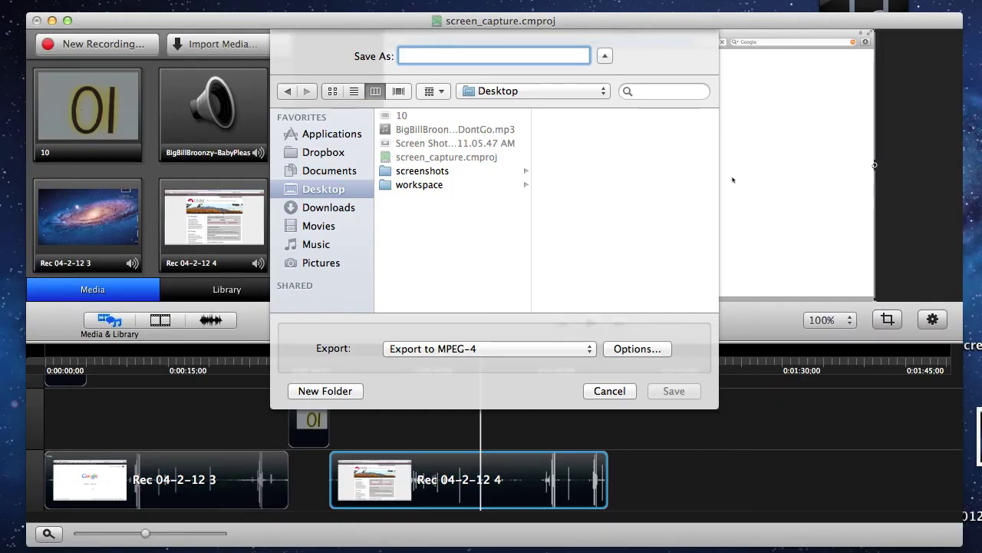
key(space)
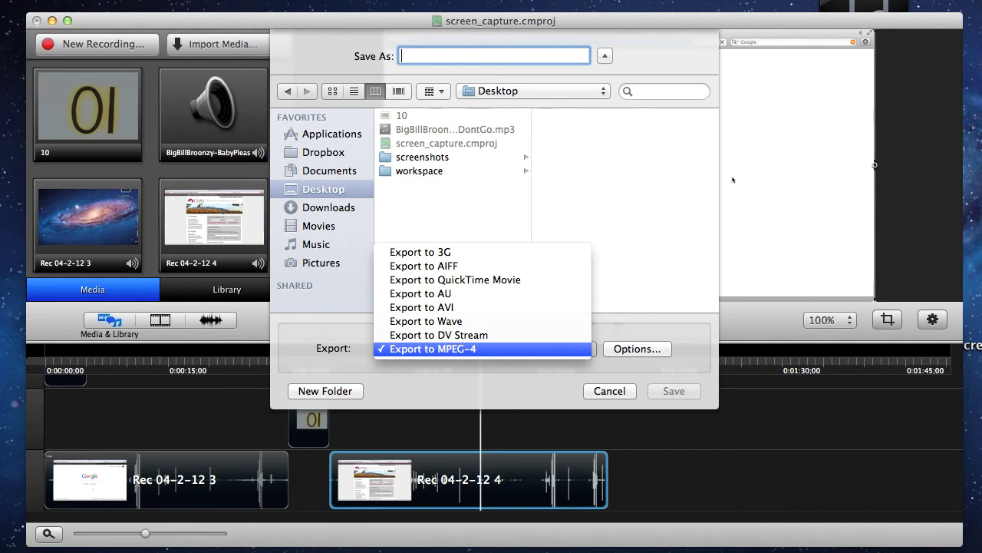
key(Return)
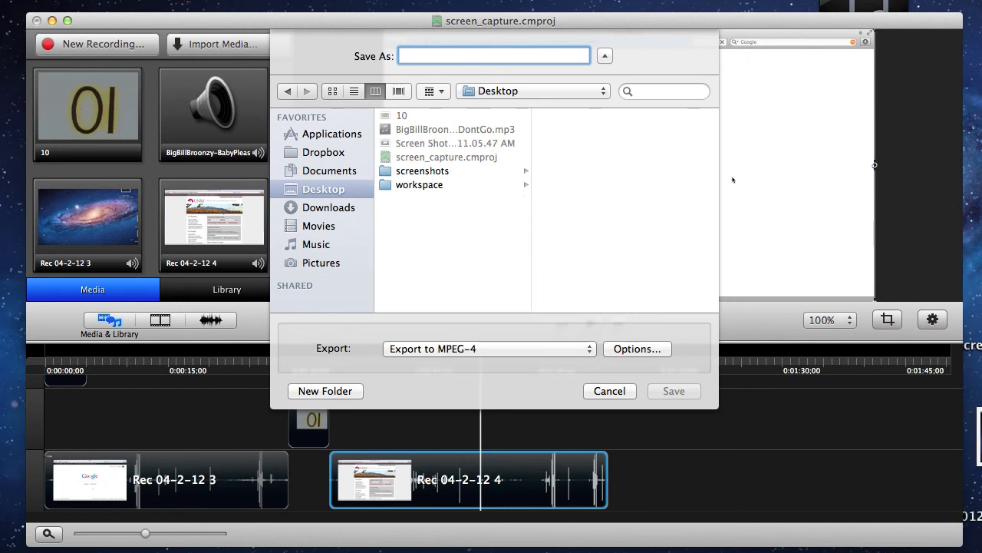
Examine the available video formats and image sizes in the MPEG-4 export settings, keeping H.264 and Current.
click(637, 349)
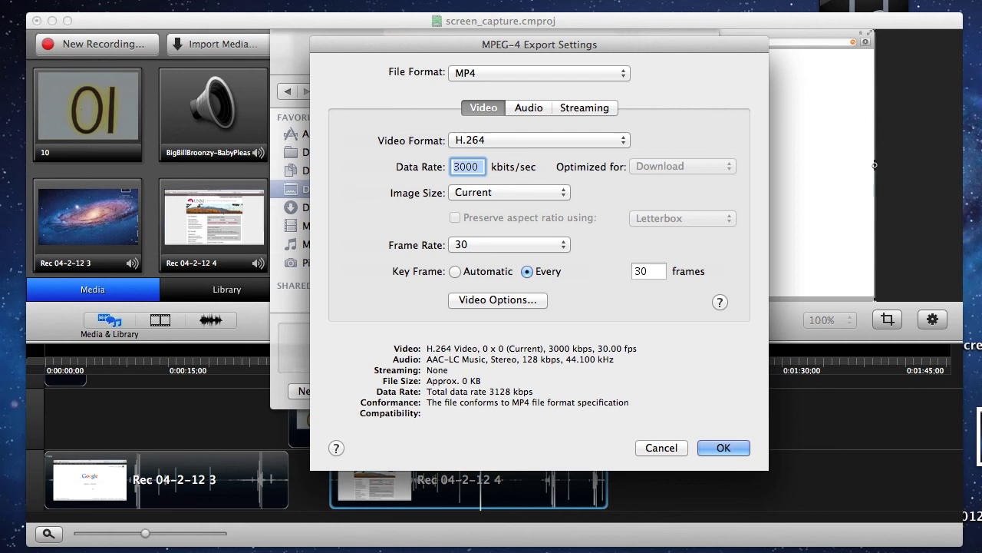
click(540, 140)
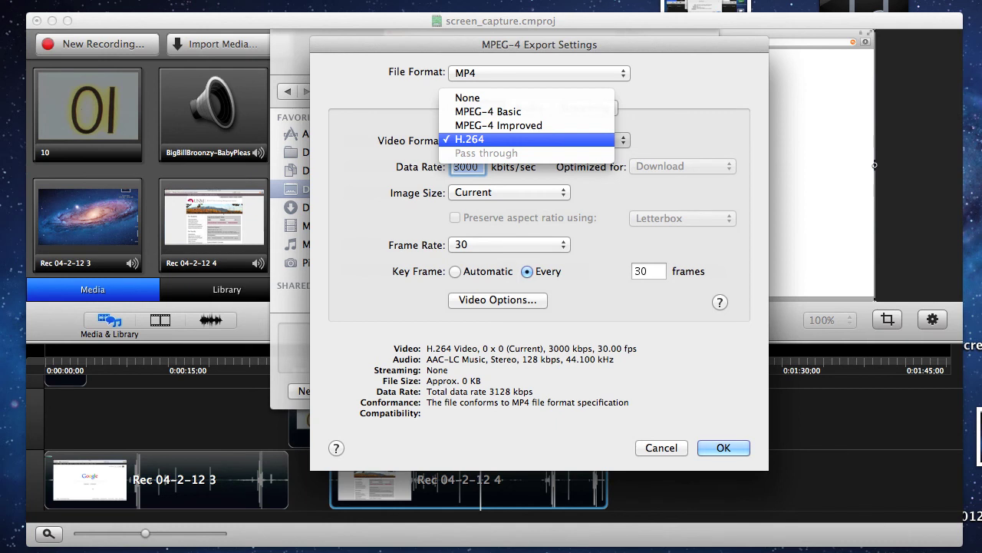
key(Escape)
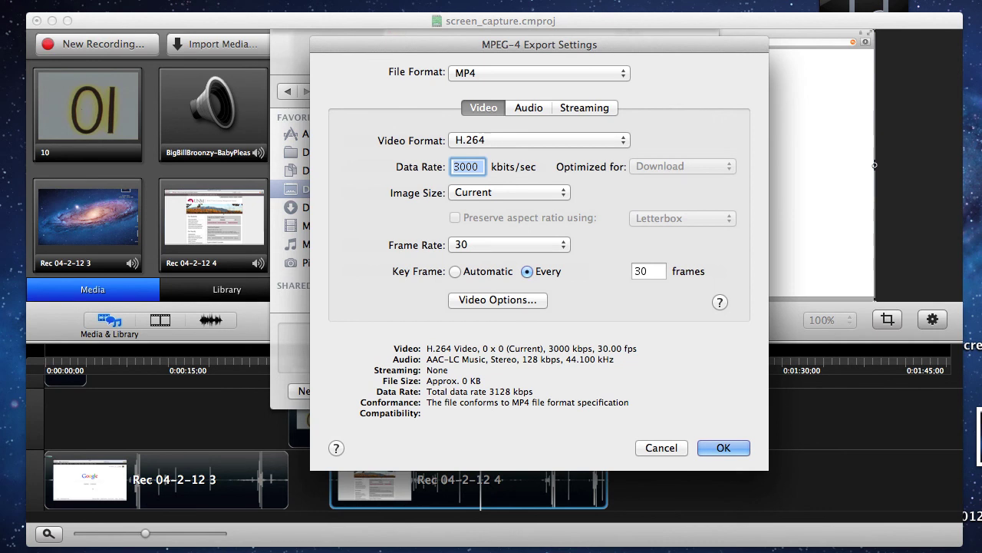
click(509, 191)
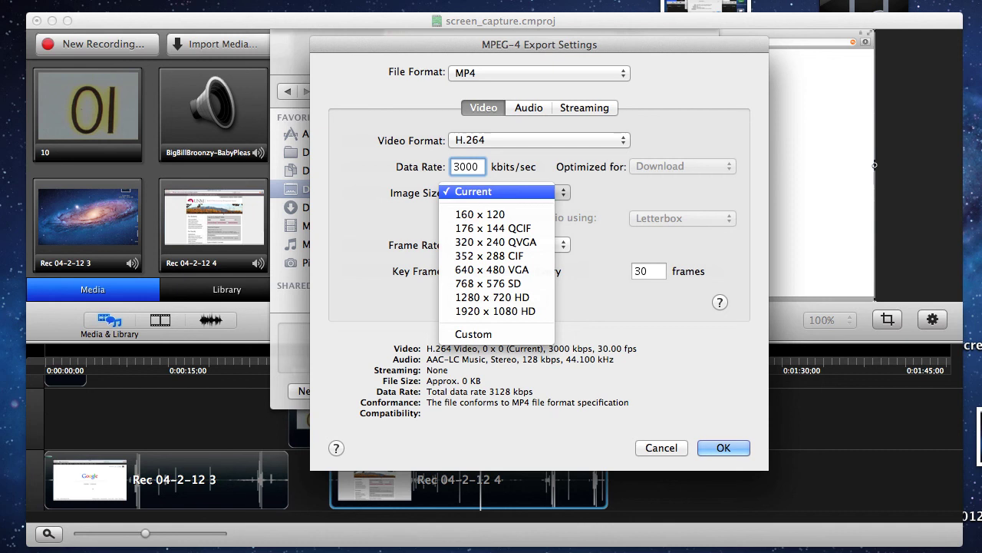
key(Escape)
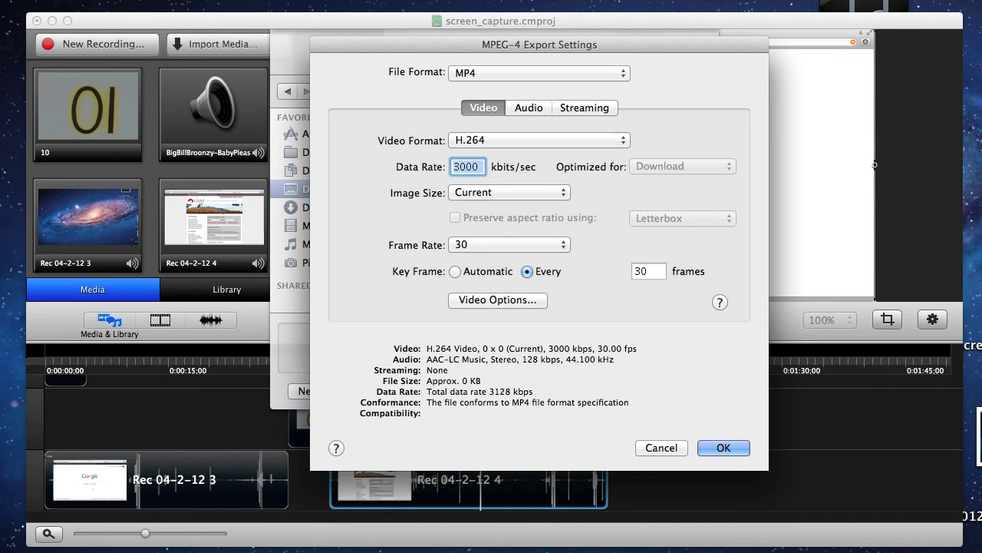
Accept the MPEG-4 settings and export the video to the Desktop under the name screen_capture.
key(Return)
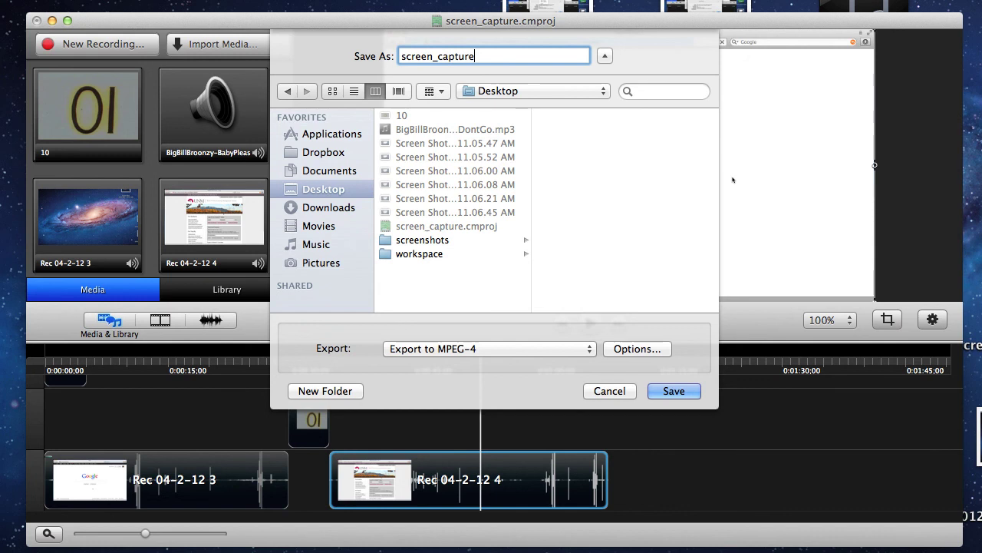
key(Return)
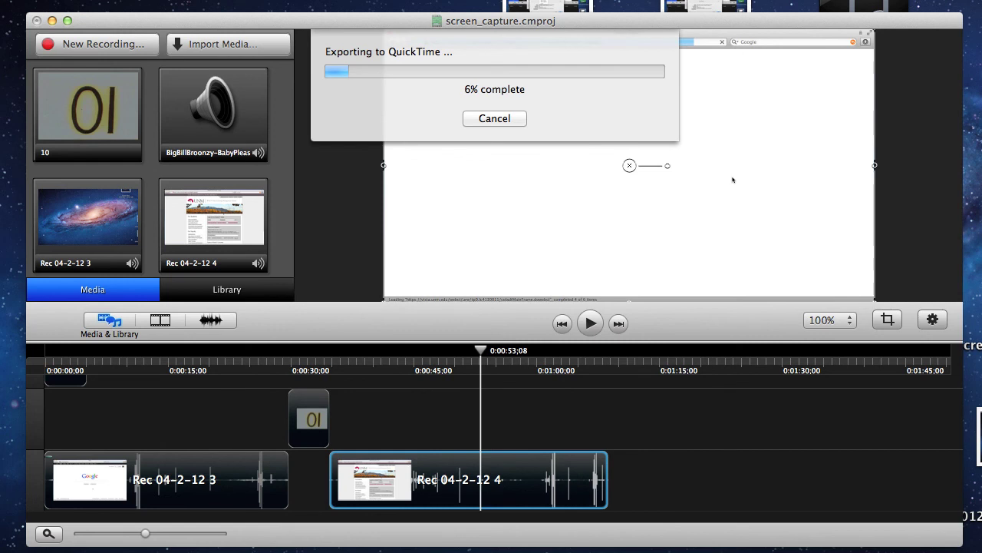